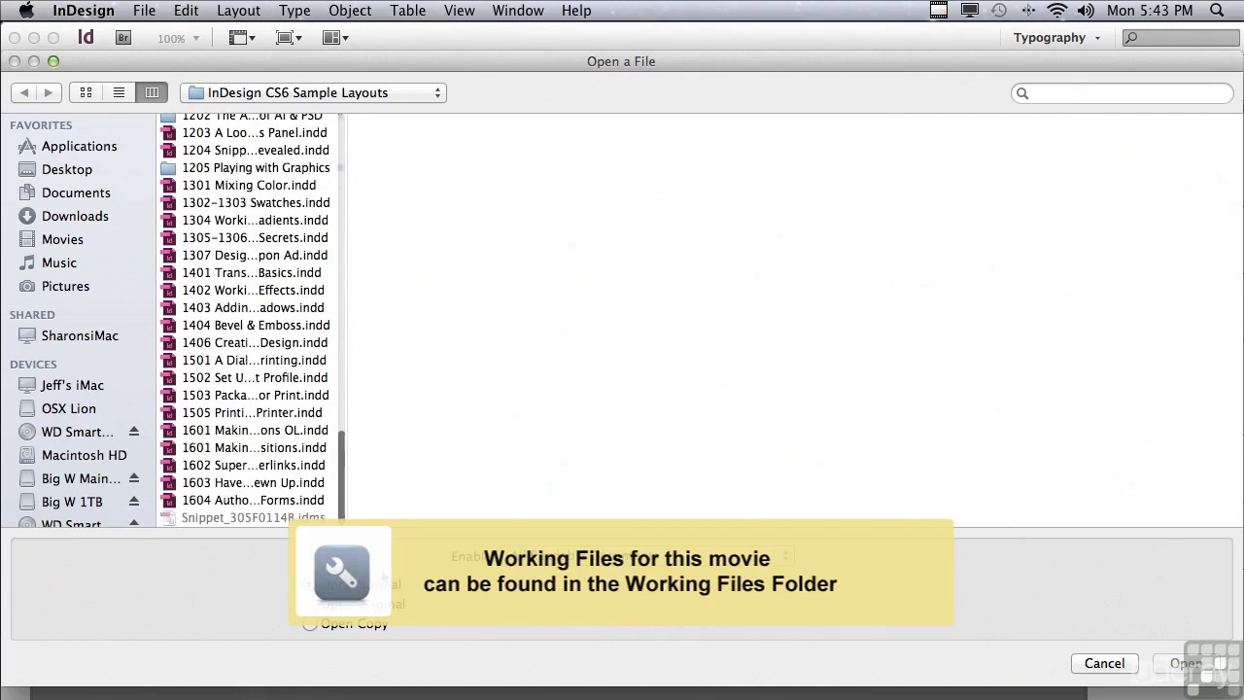
Open the document 1301 Mixing Color.indd in normal mode and display the Color panel
{"action": "left_click", "coordinate": [203, 185]}
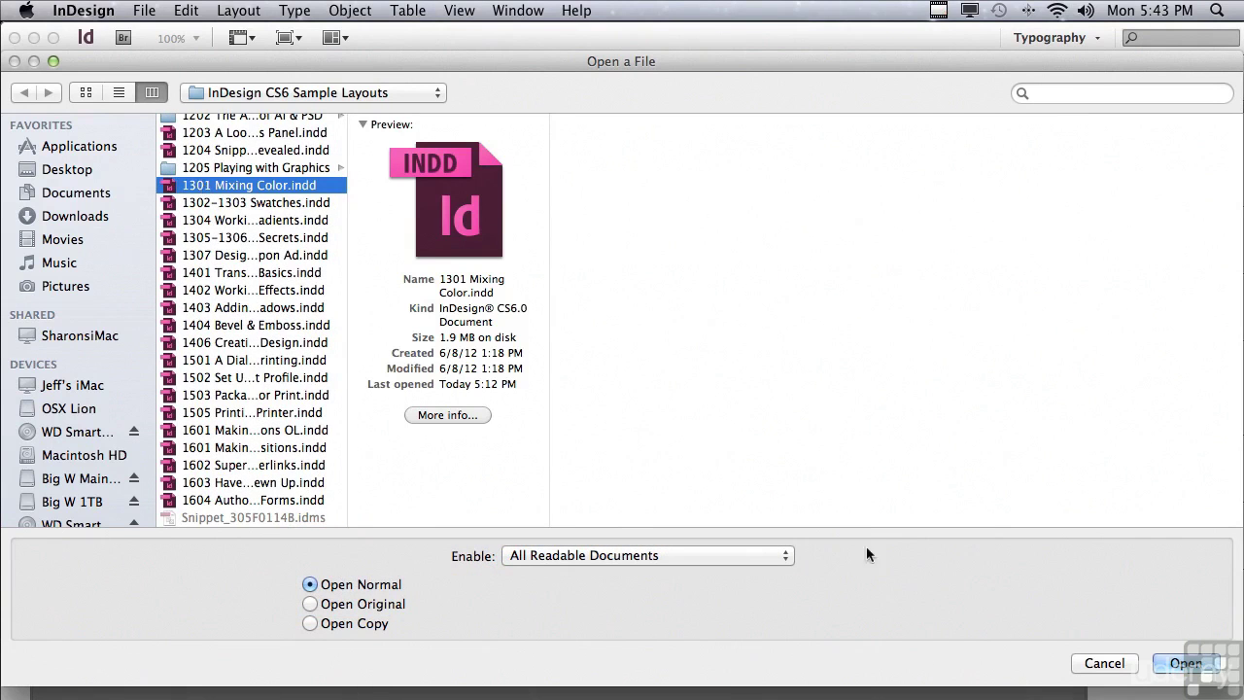
{"action": "left_click", "coordinate": [1196, 666]}
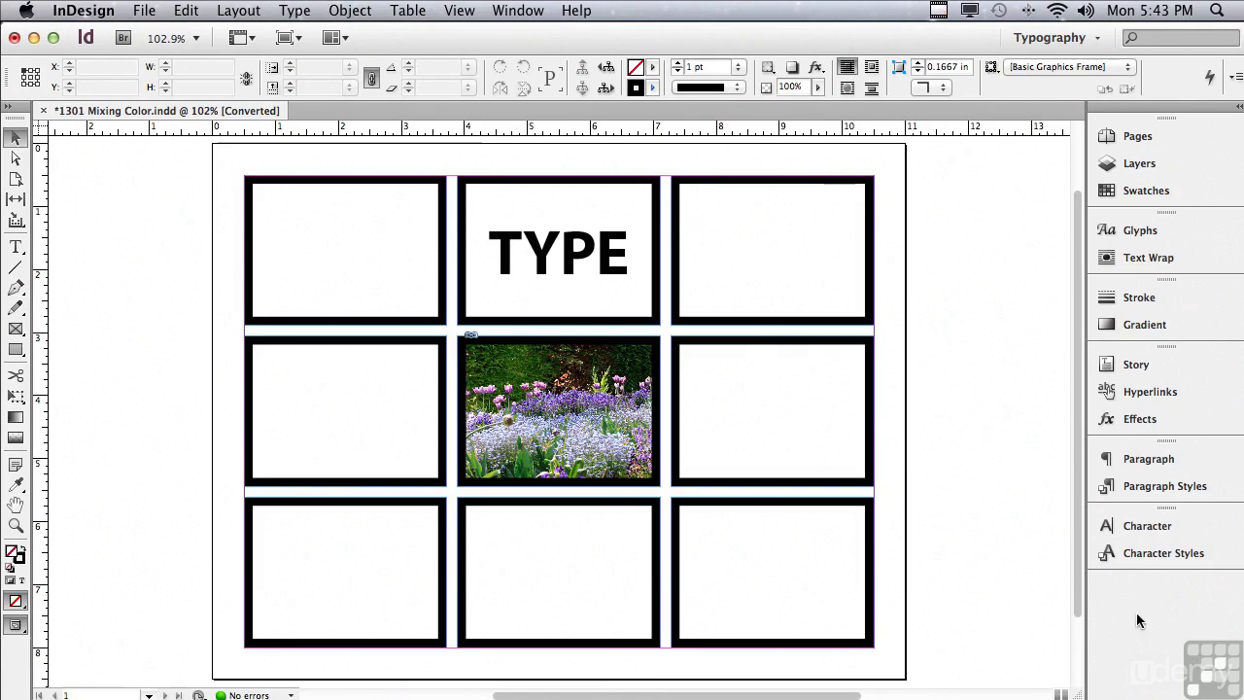
{"action": "left_click", "coordinate": [509, 9]}
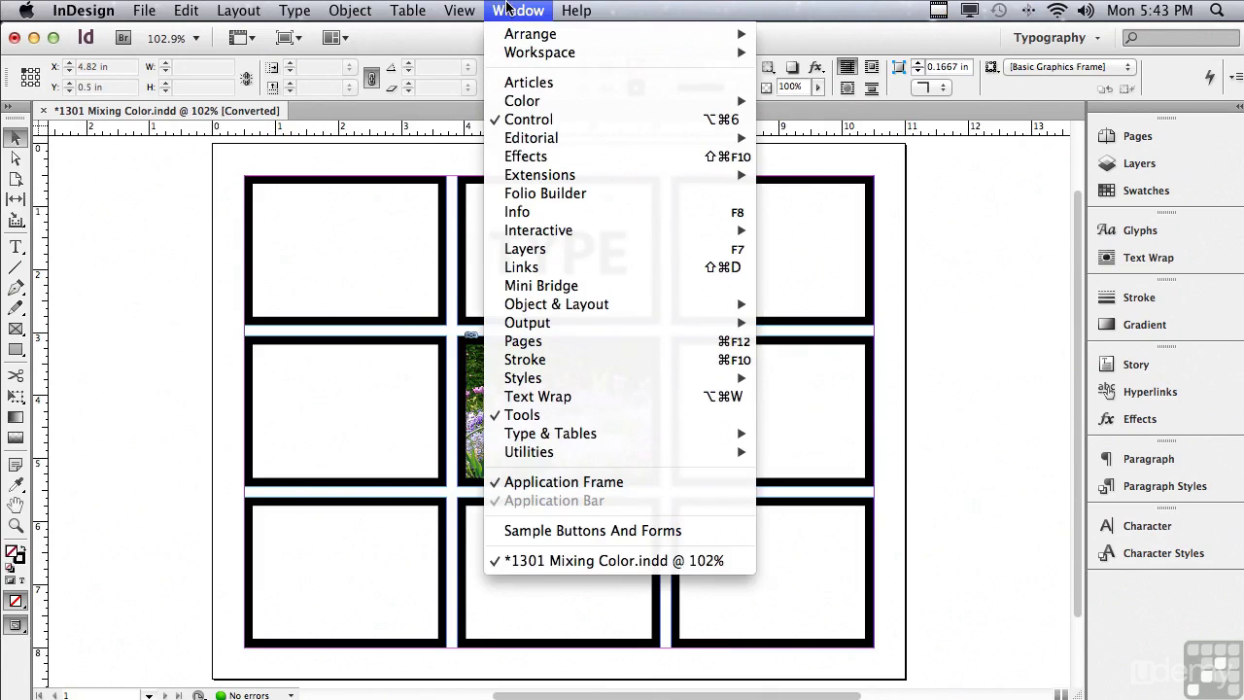
{"action": "mouse_move", "coordinate": [519, 101]}
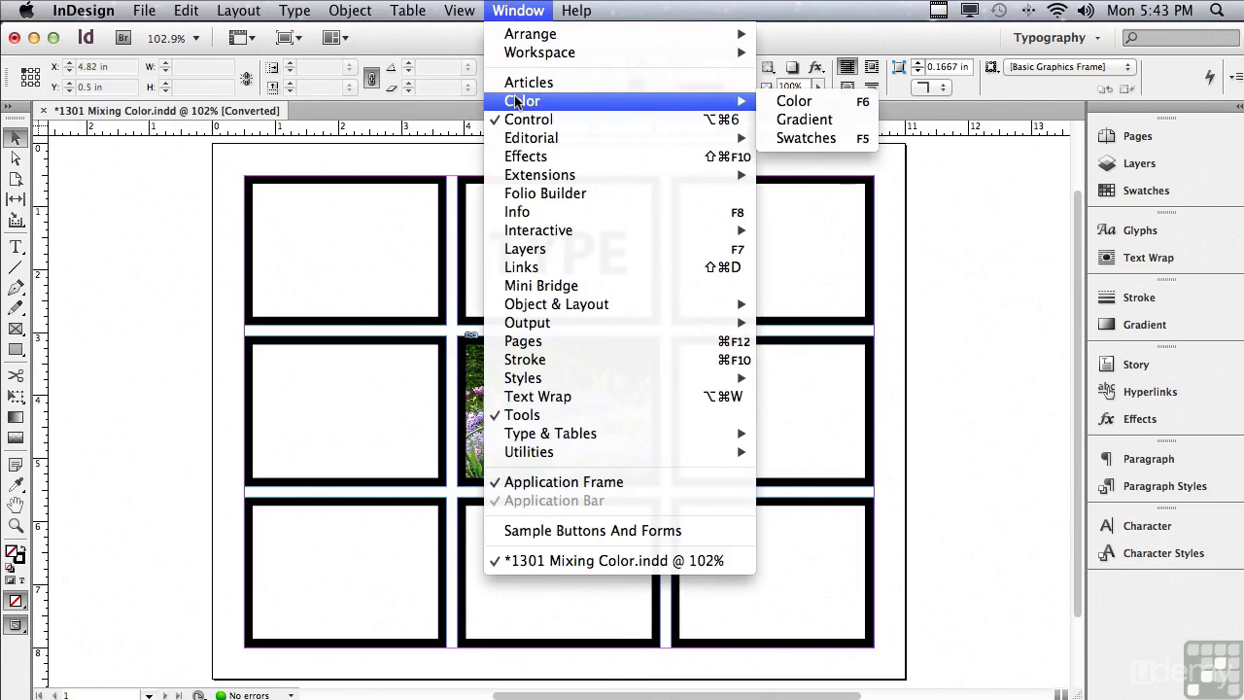
{"action": "left_click", "coordinate": [776, 101]}
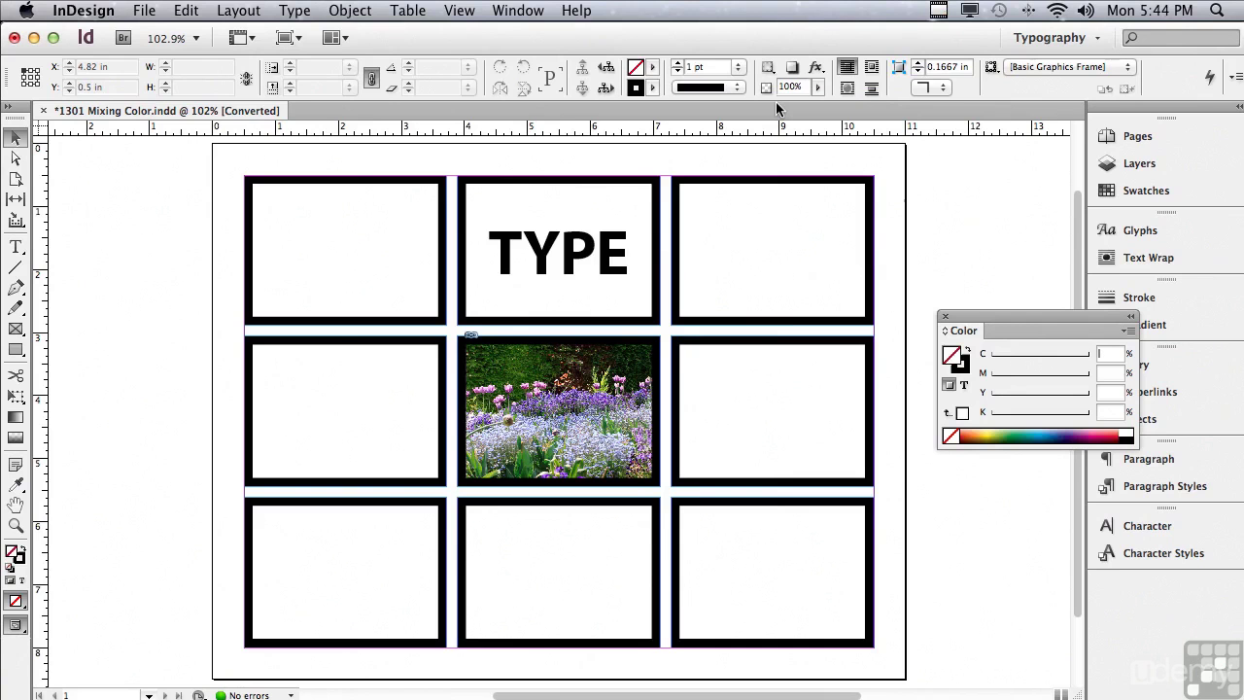
Fill the empty frame to the right of the garden photo with a CMYK mix of C=50 M=24 Y=0 K=0
{"action": "left_click", "coordinate": [750, 383]}
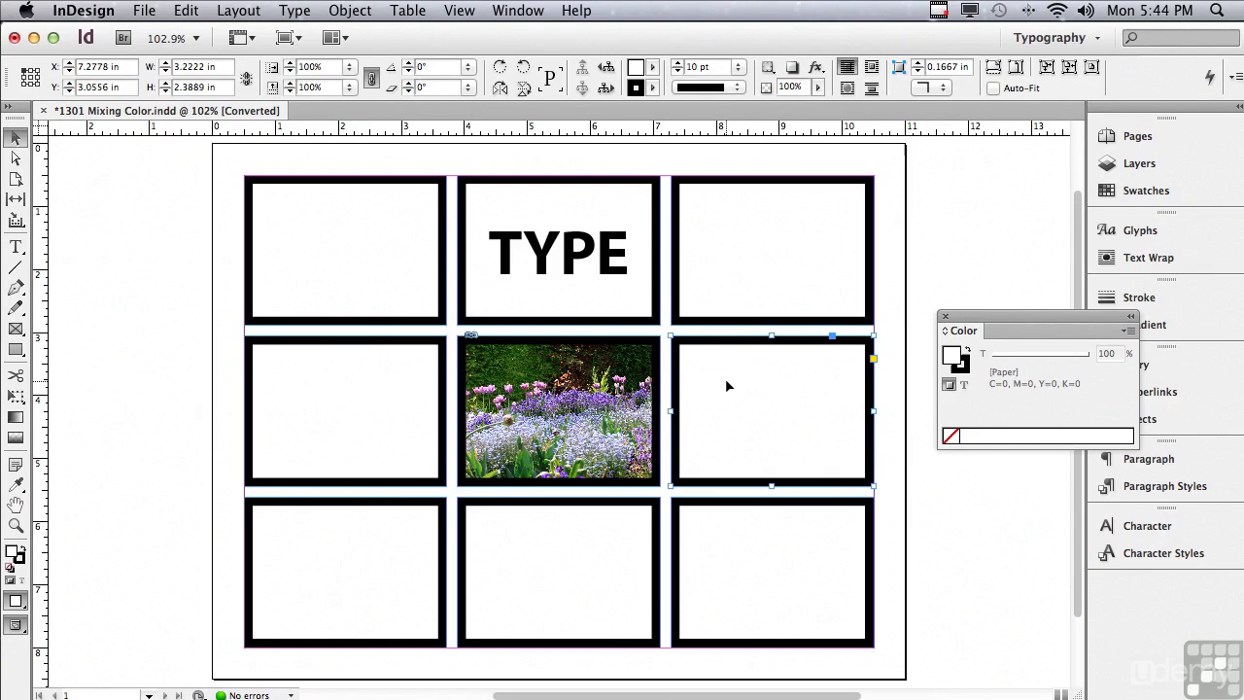
{"action": "left_click", "coordinate": [1127, 333]}
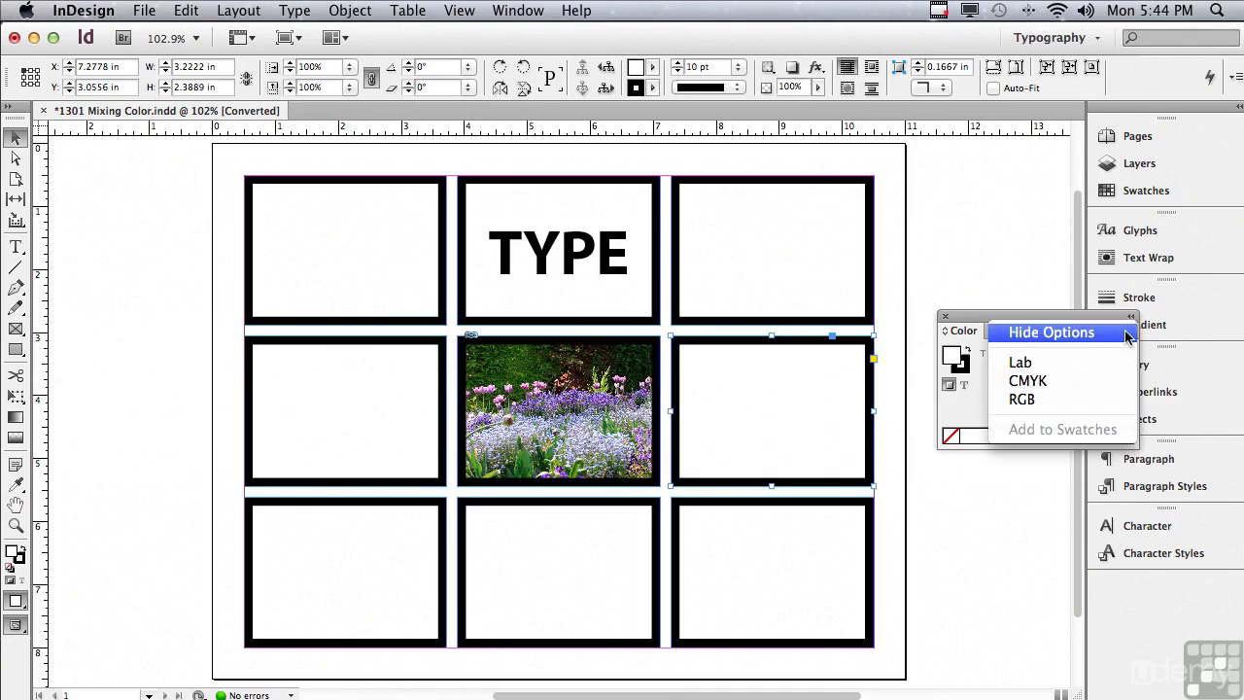
{"action": "left_click", "coordinate": [1123, 381]}
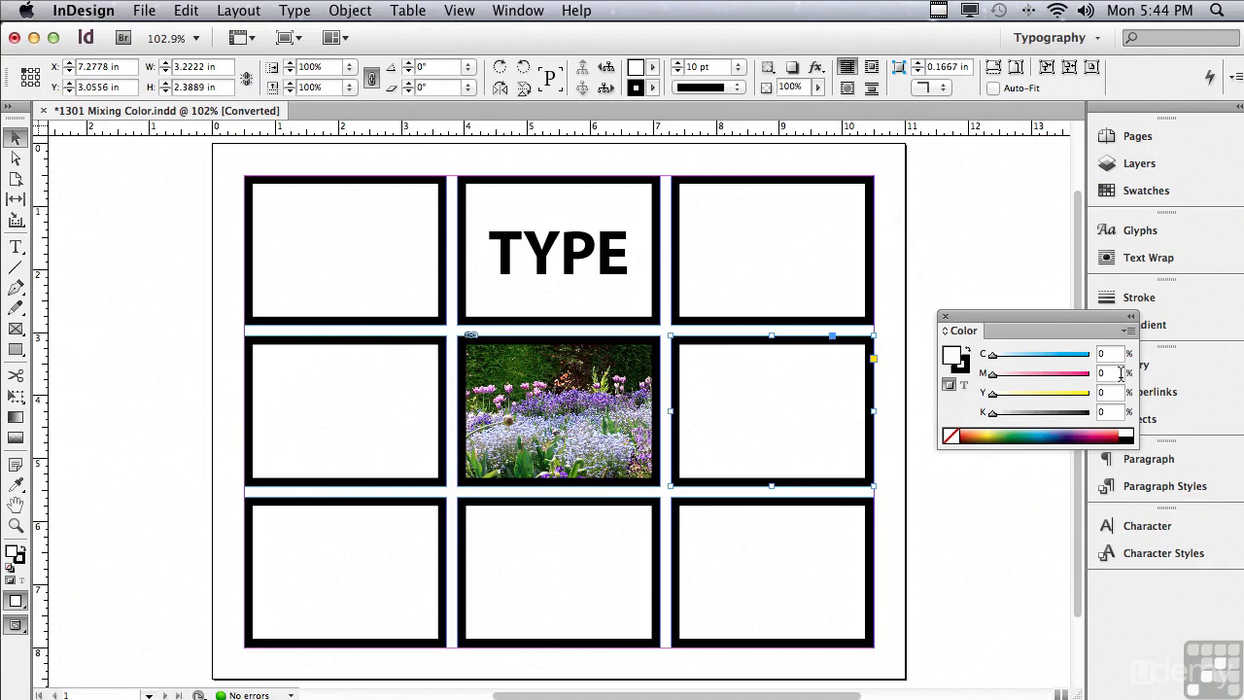
{"action": "left_click_drag", "start_coordinate": [992, 356], "coordinate": [1016, 379]}
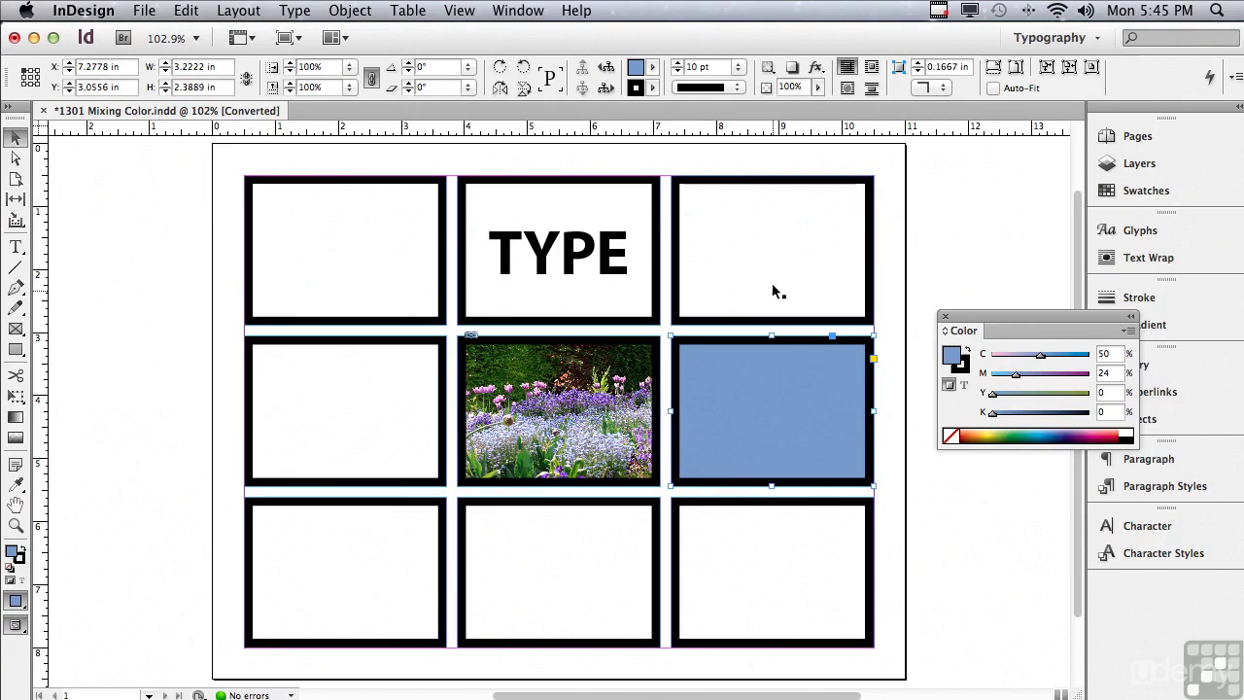
{"action": "left_click", "coordinate": [949, 228]}
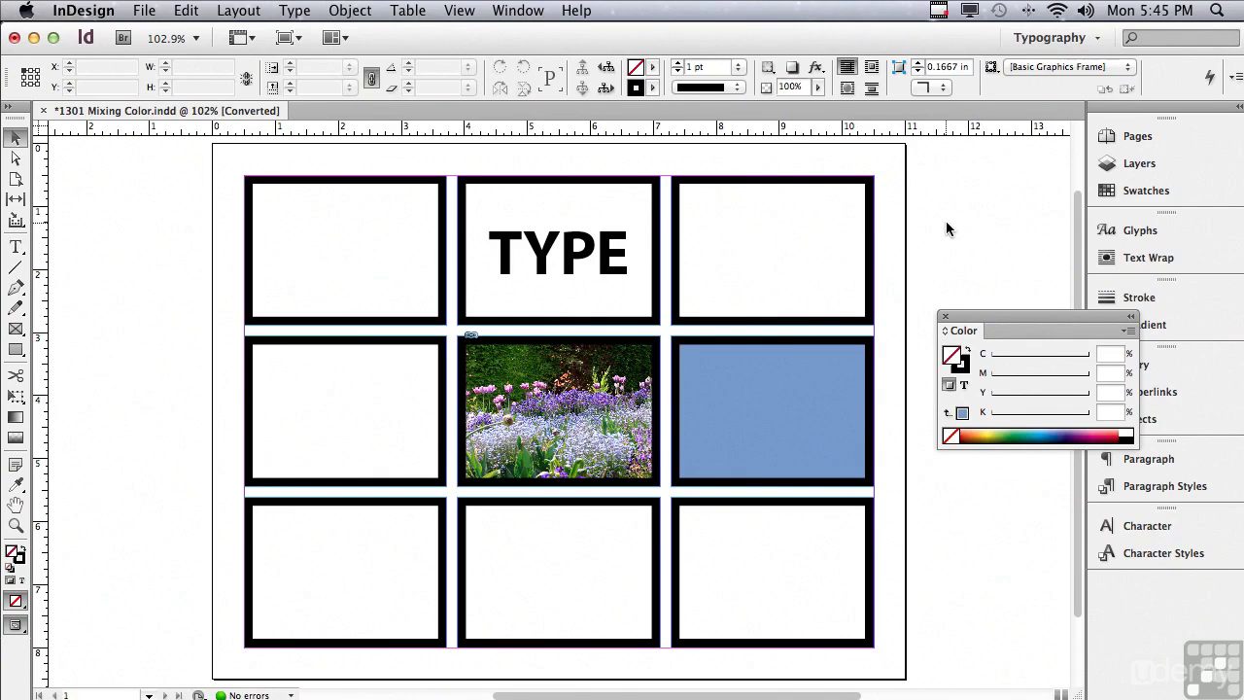
Save the blue fill of the frame beside the photo as a swatch and check it in the swatch list
{"action": "left_click", "coordinate": [776, 383]}
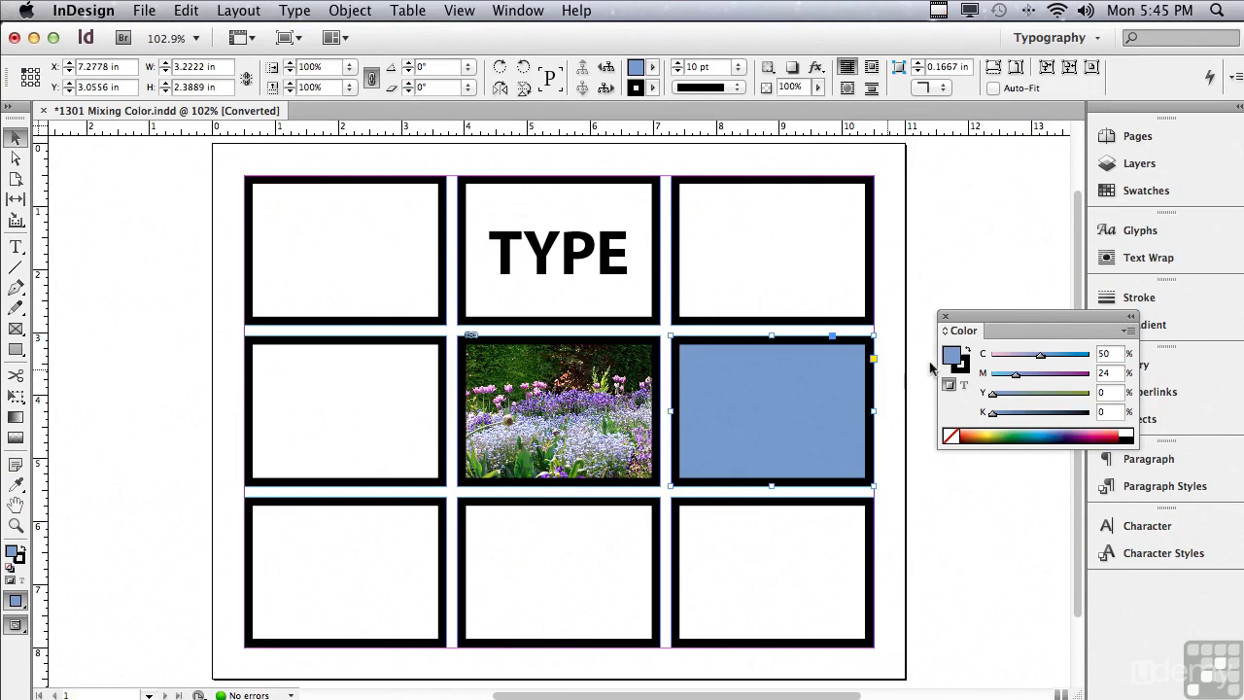
{"action": "left_click", "coordinate": [1127, 331]}
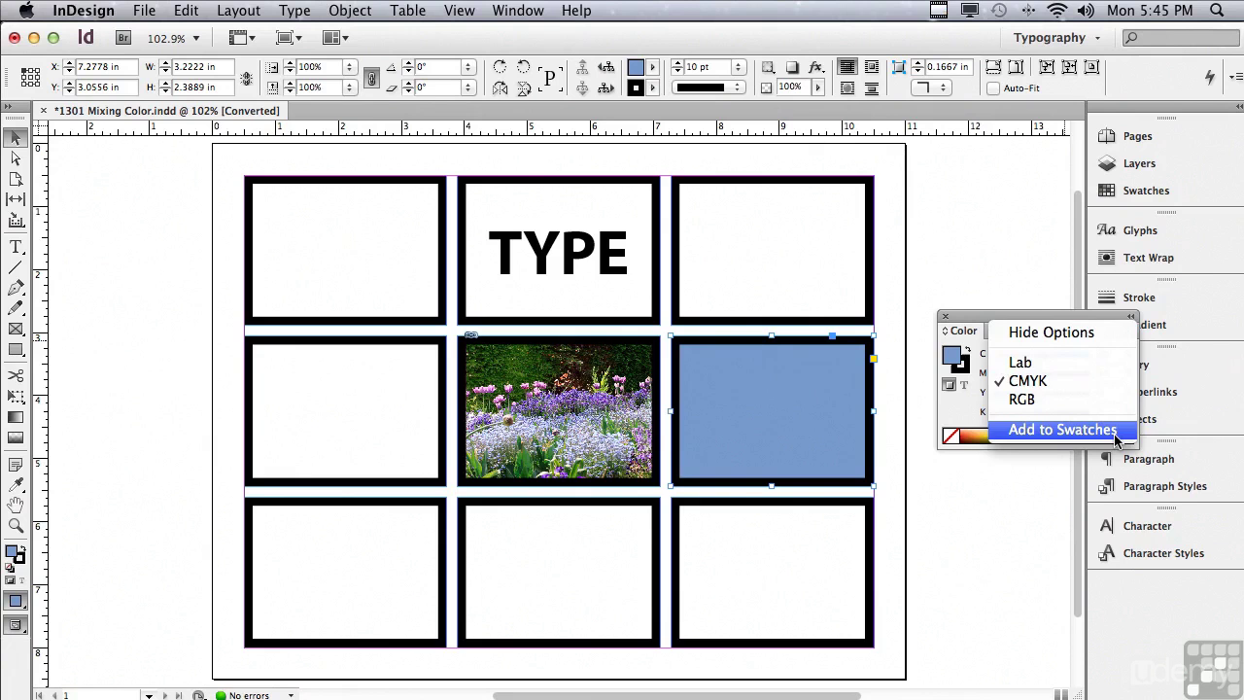
{"action": "left_click", "coordinate": [1063, 430]}
{"action": "left_click", "coordinate": [1135, 194]}
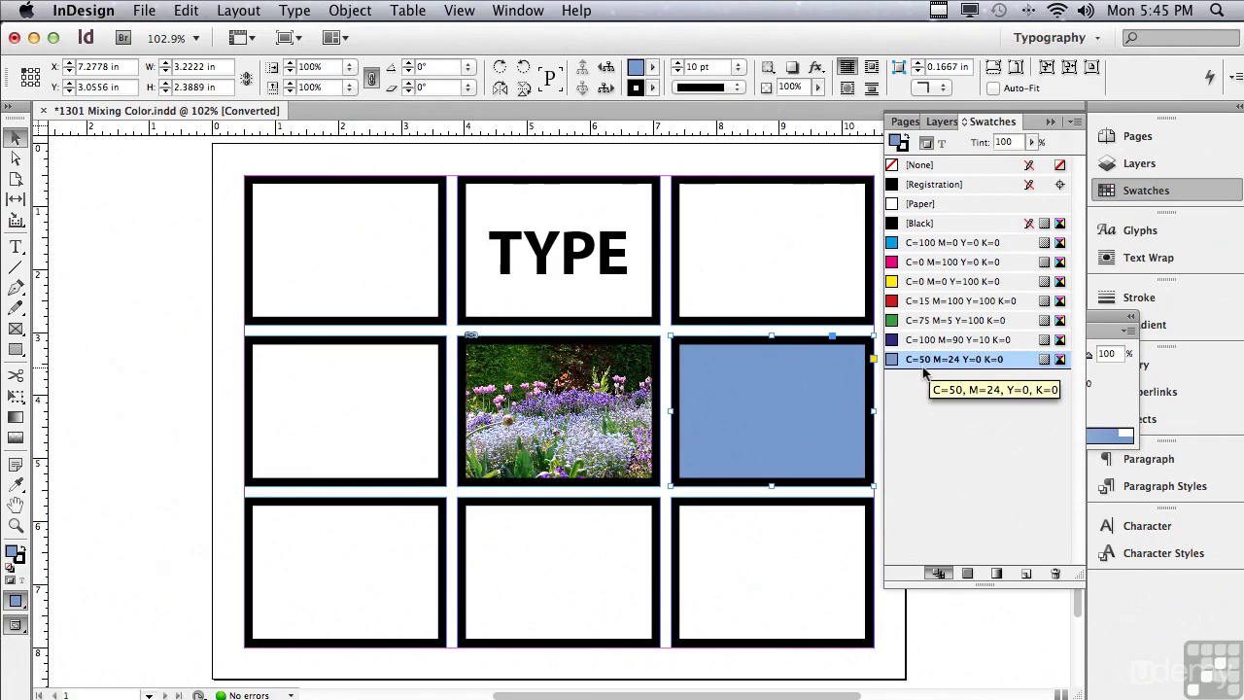
{"action": "left_click", "coordinate": [1097, 314]}
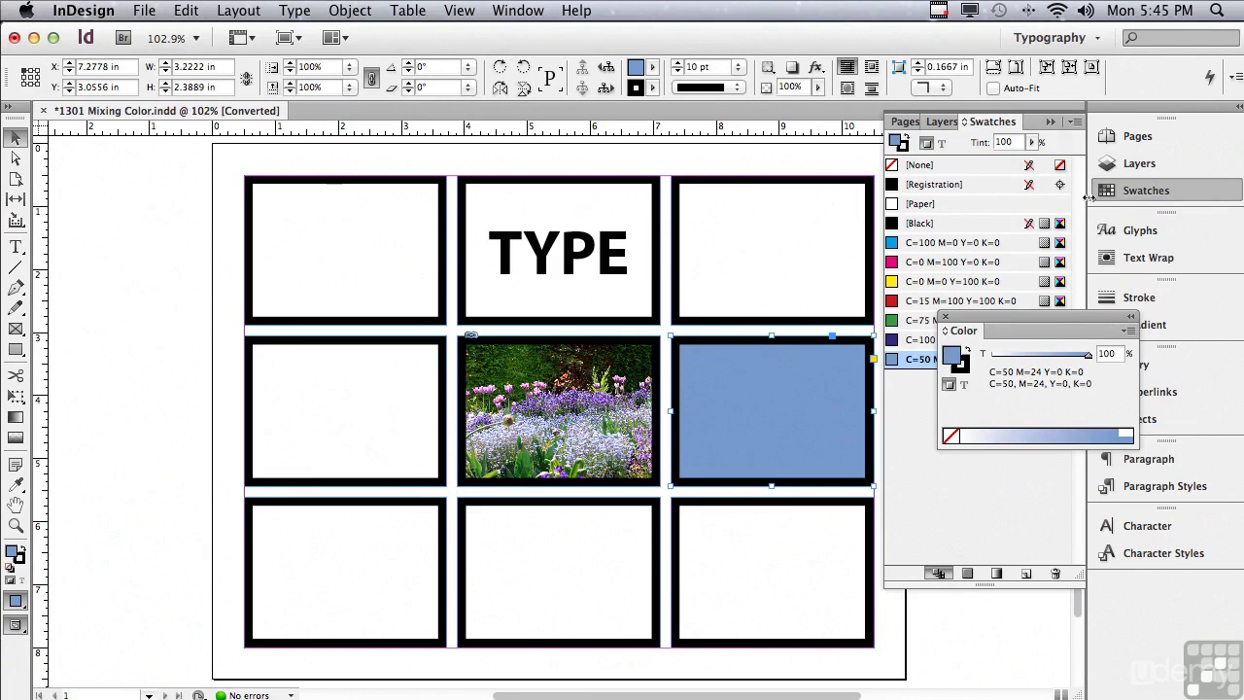
{"action": "left_click", "coordinate": [1050, 126]}
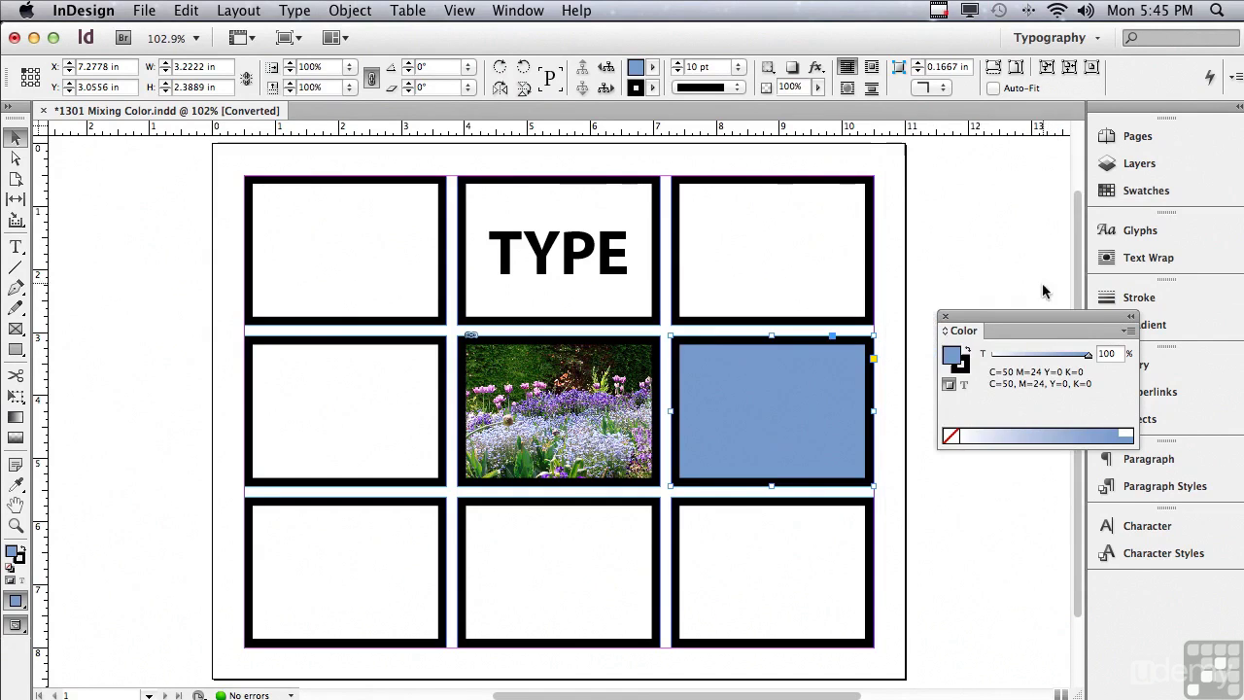
Switch the frame's fill back to CMYK mixing and sample a red of C=0 M=75 Y=47 K=0 from the color spectrum
{"action": "left_click", "coordinate": [1128, 331]}
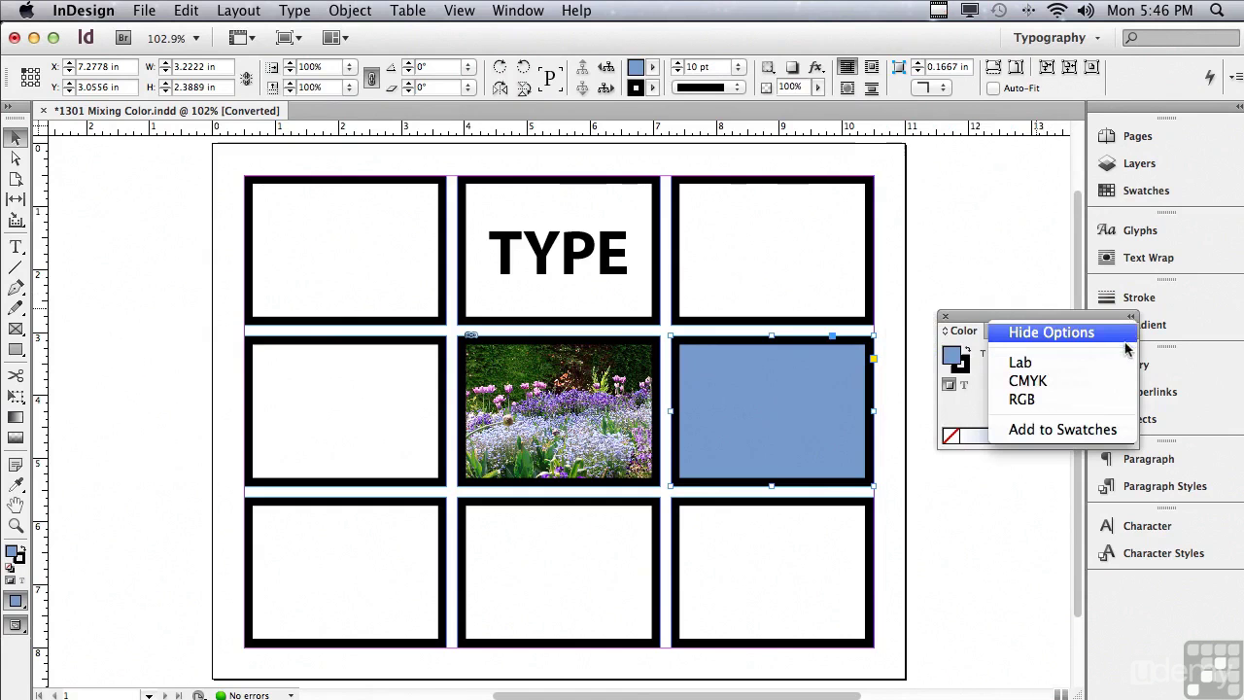
{"action": "left_click", "coordinate": [1038, 380]}
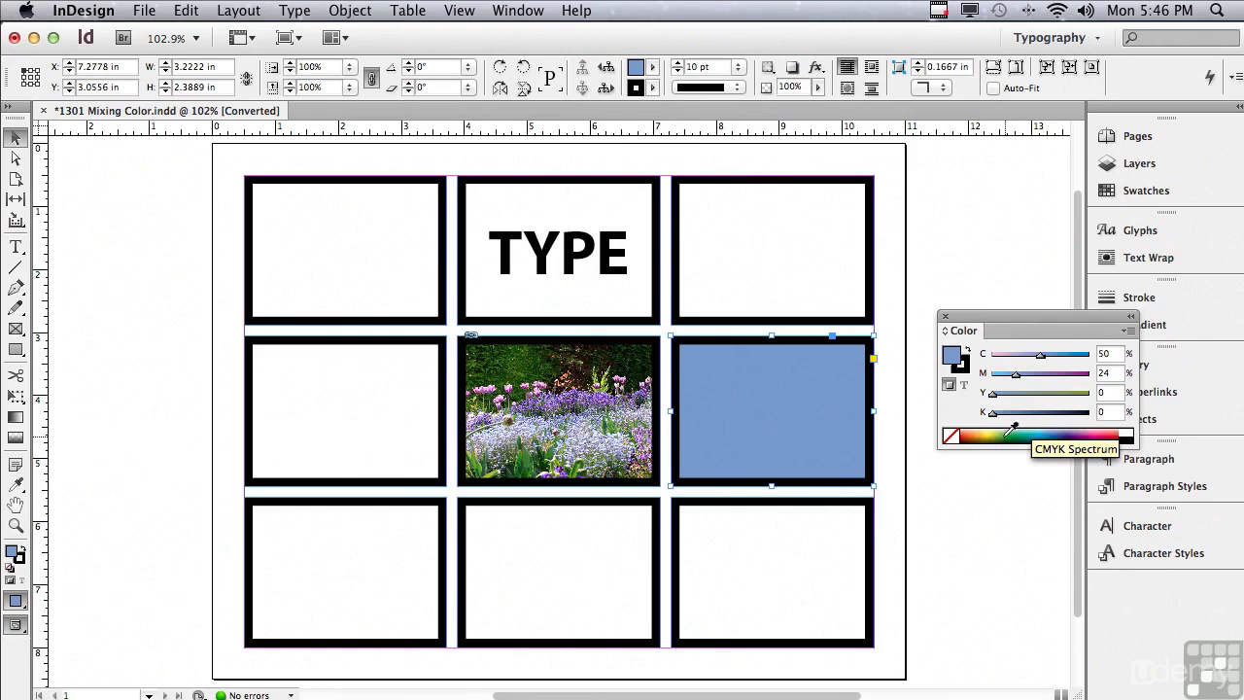
{"action": "left_click", "coordinate": [1018, 434]}
{"action": "left_click_drag", "start_coordinate": [1018, 435], "coordinate": [1119, 426]}
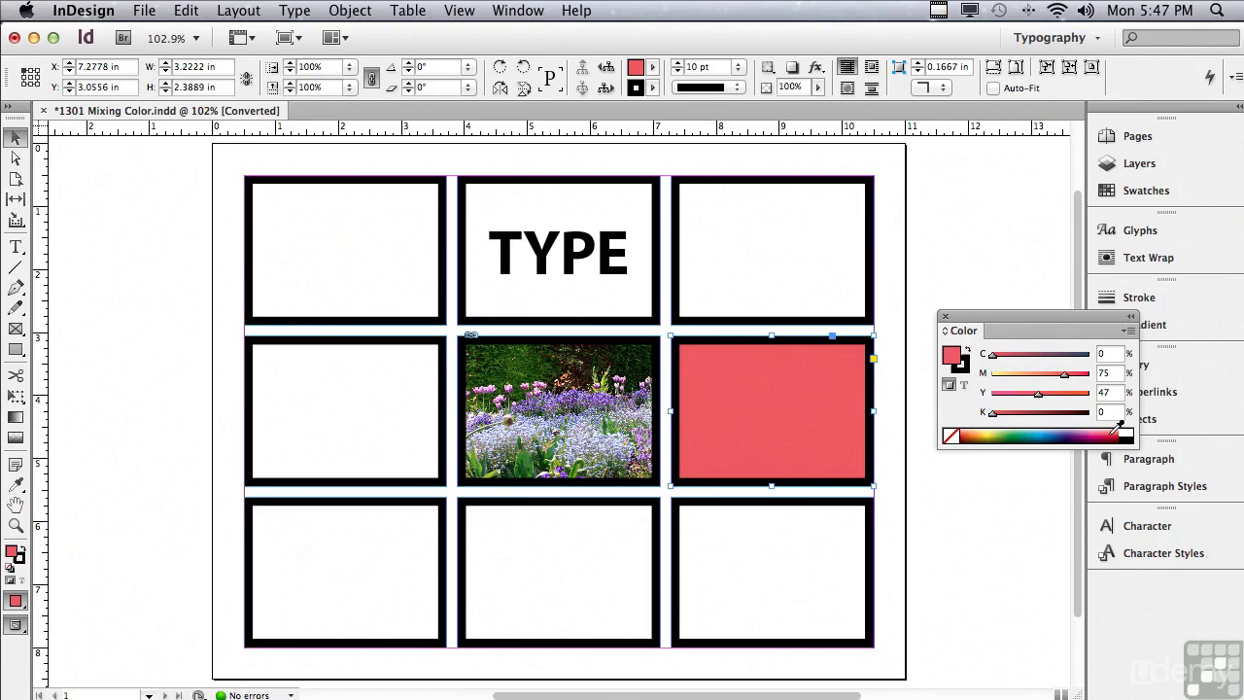
Choose a purple of C=39 M=76 Y=0 K=0 in the Color Picker, add it as a CMYK swatch and apply it to the frame
{"action": "double_click", "coordinate": [958, 357]}
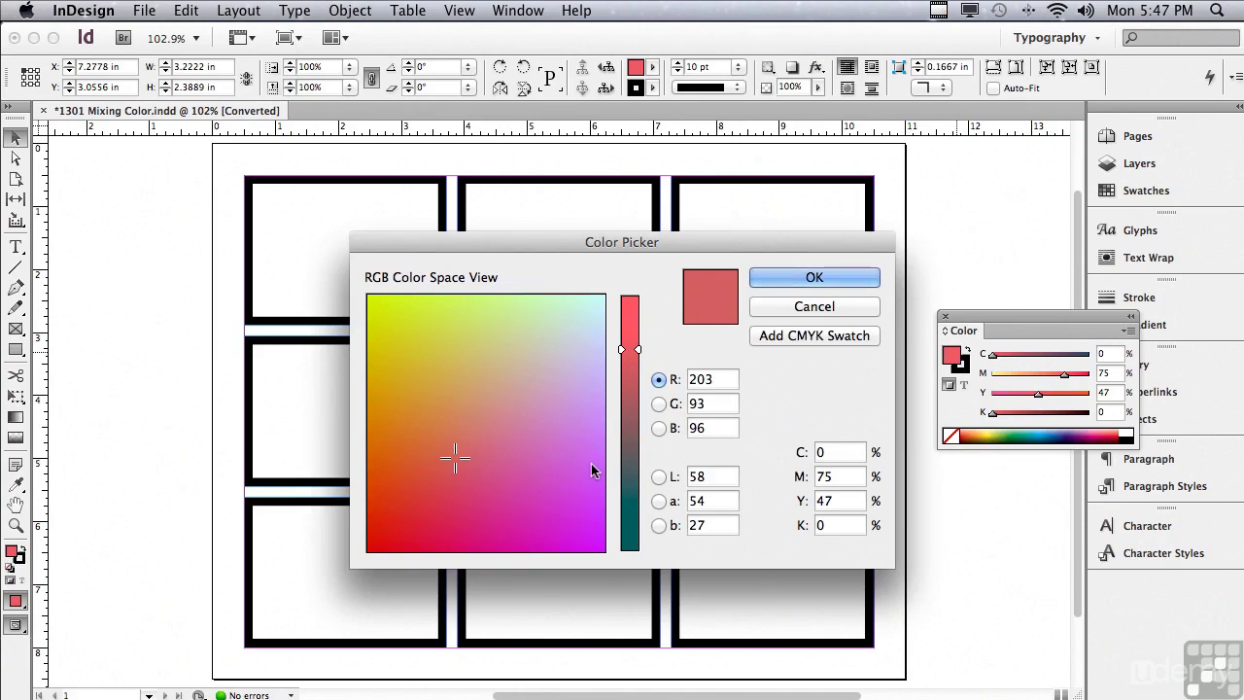
{"action": "left_click", "coordinate": [598, 550]}
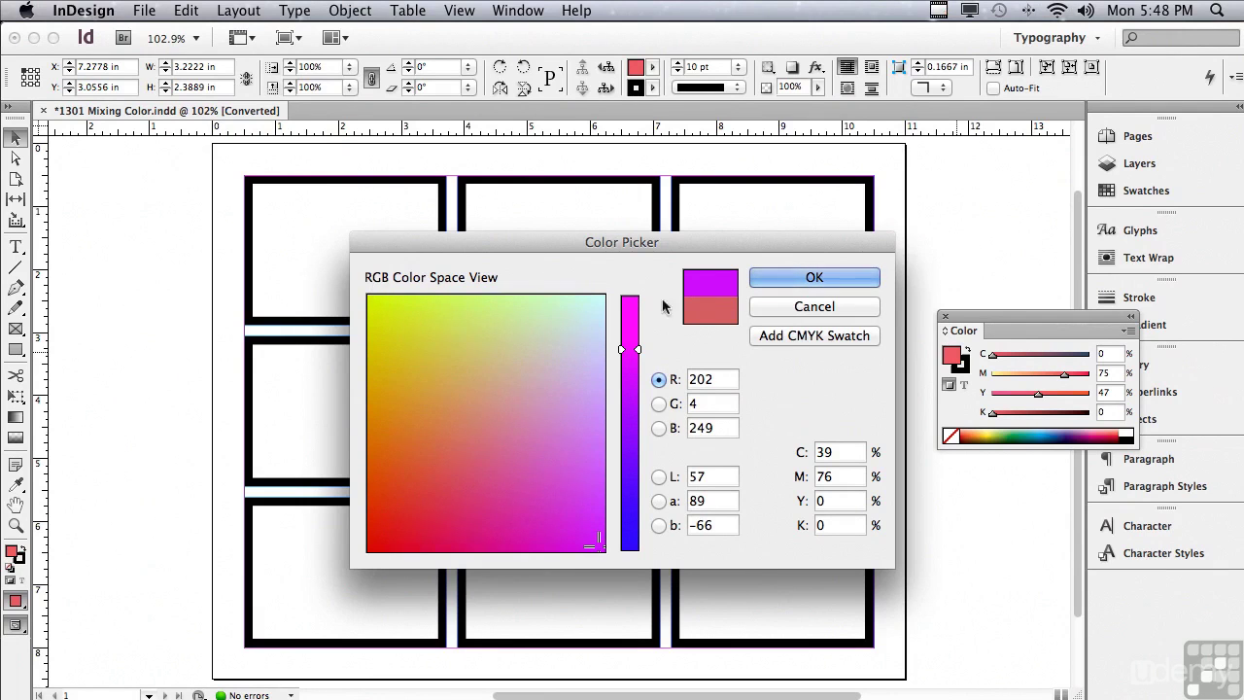
{"action": "left_click", "coordinate": [792, 336]}
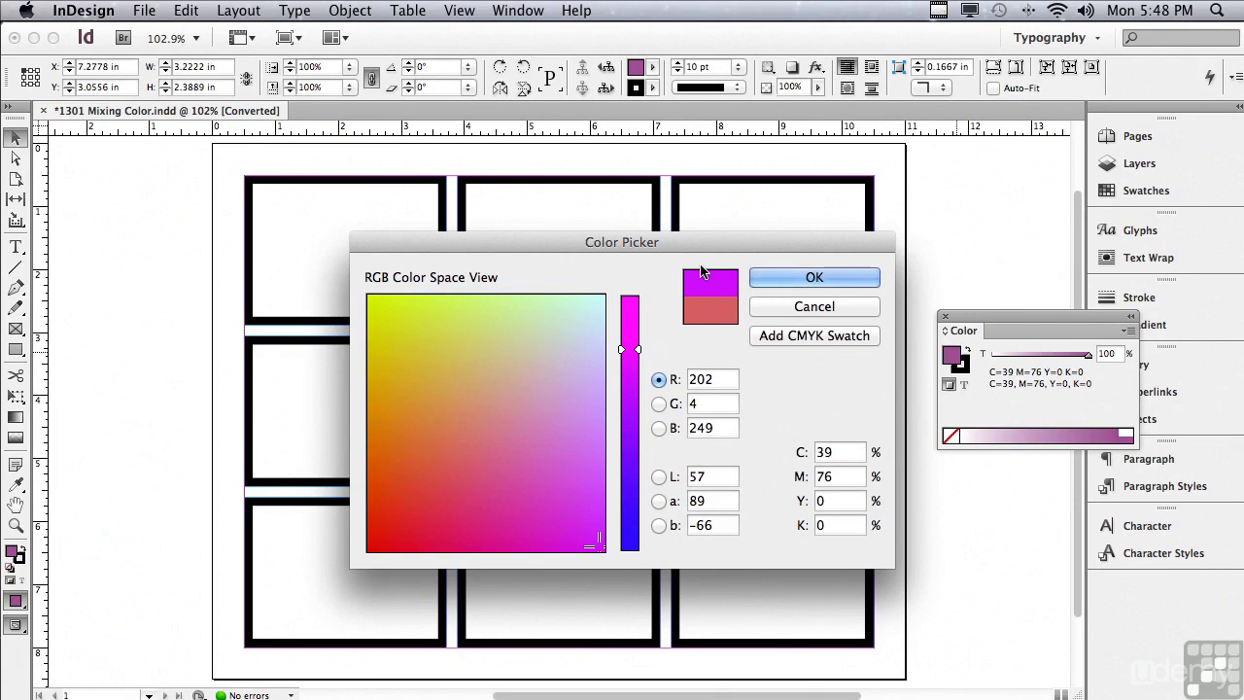
{"action": "left_click", "coordinate": [807, 278]}
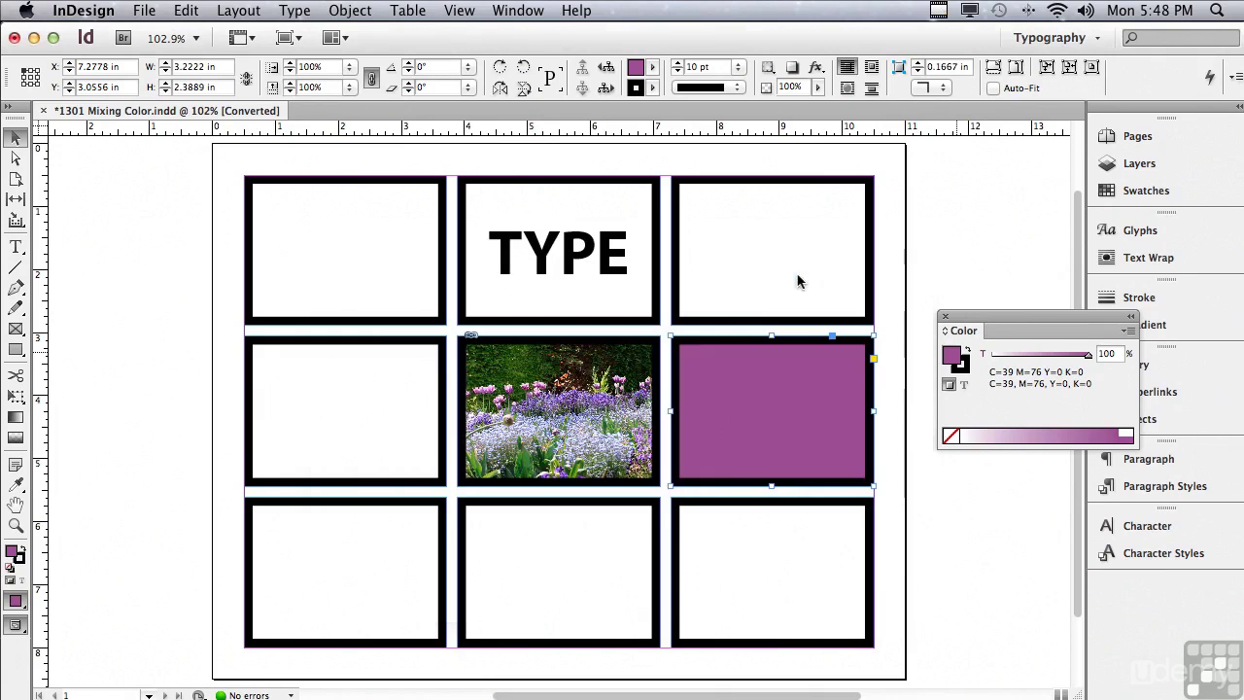
Examine the name, color type, mode and ink values in the options of the new purple swatch
{"action": "left_click", "coordinate": [1143, 191]}
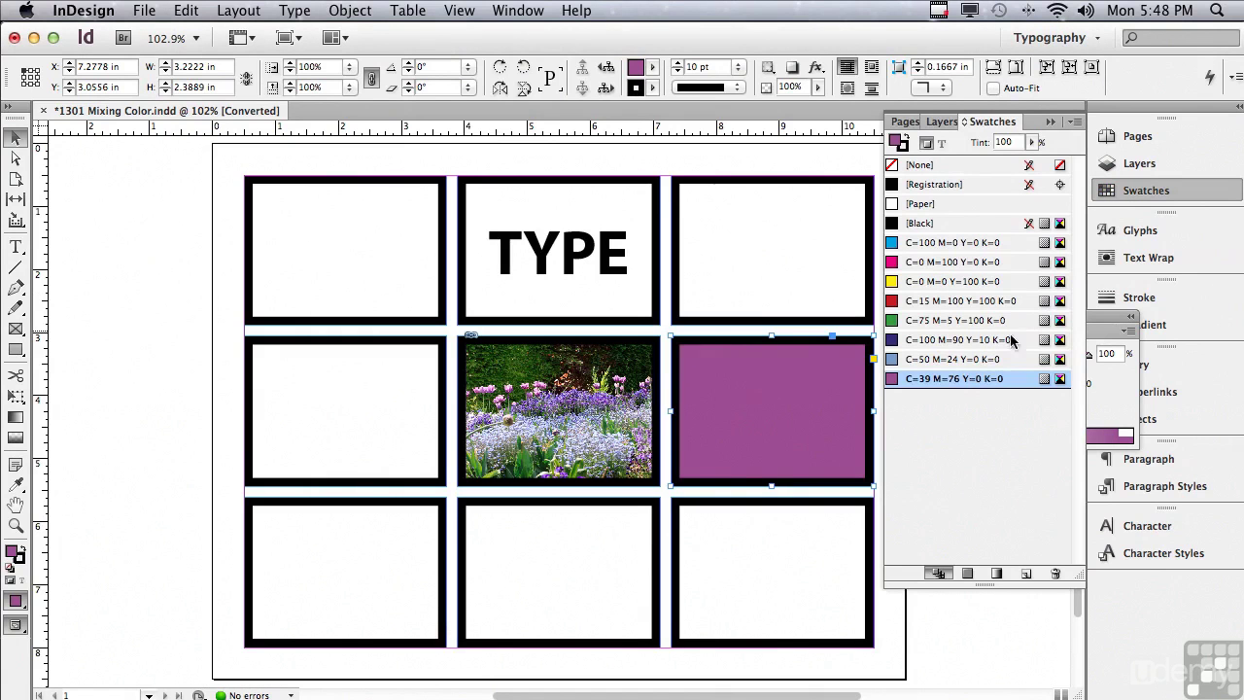
{"action": "double_click", "coordinate": [943, 379]}
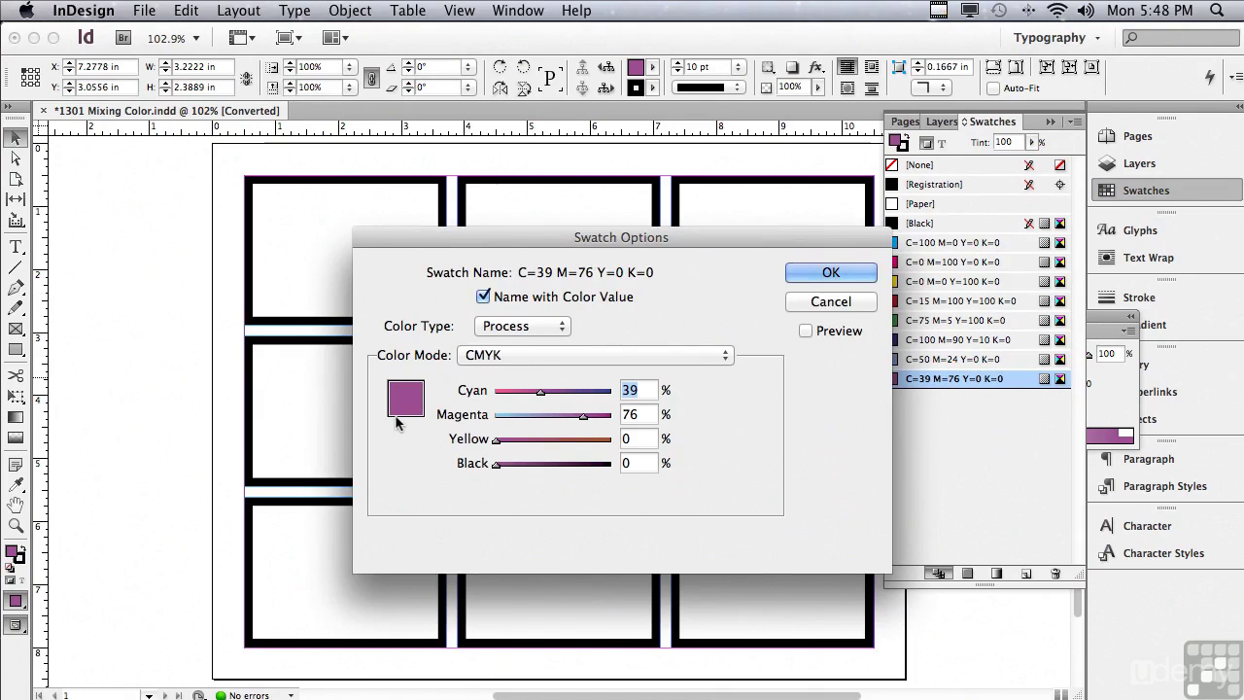
{"action": "left_click", "coordinate": [854, 304]}
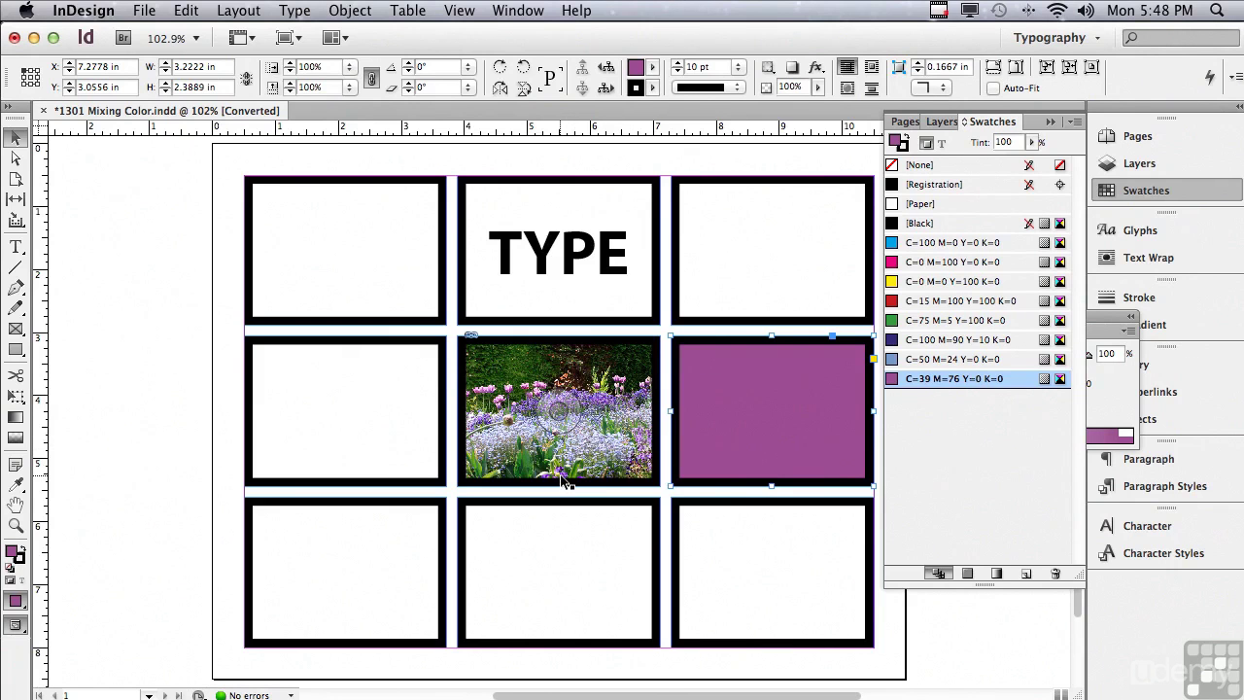
Use the Eyedropper to sample a deep purple, R=76 G=36 B=161, from the garden photo's flowers as the adjacent frame's fill
{"action": "left_click", "coordinate": [13, 526]}
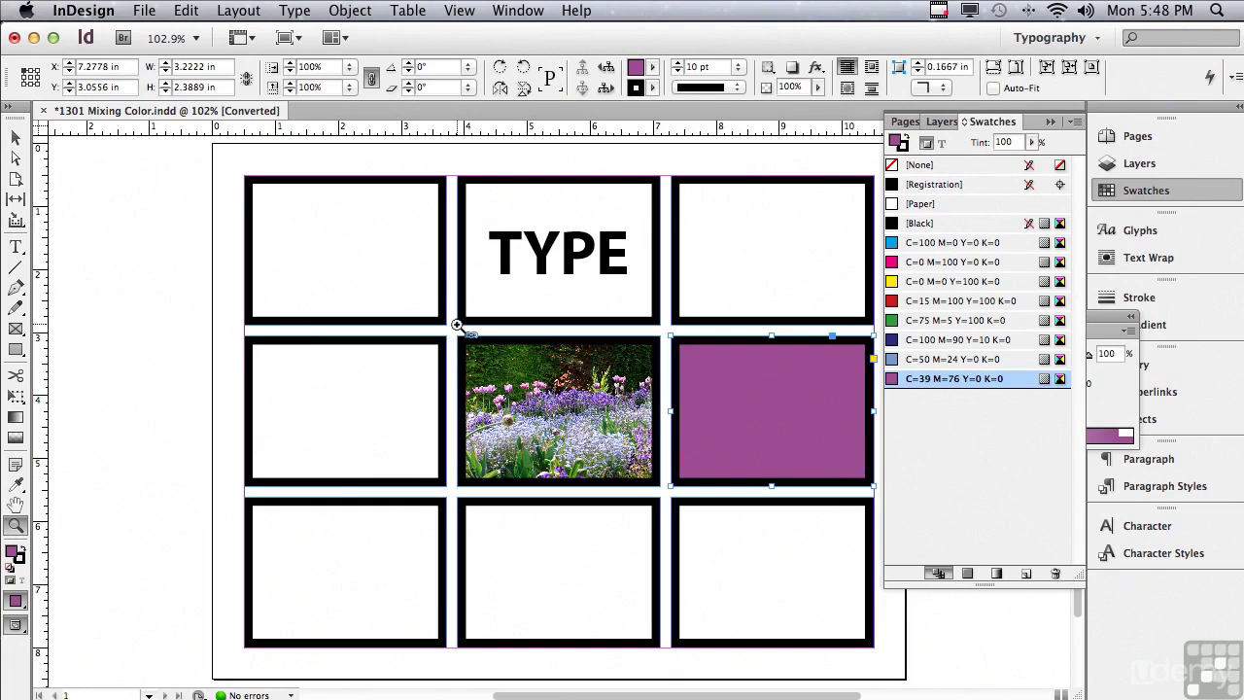
{"action": "left_click_drag", "start_coordinate": [453, 327], "coordinate": [970, 515]}
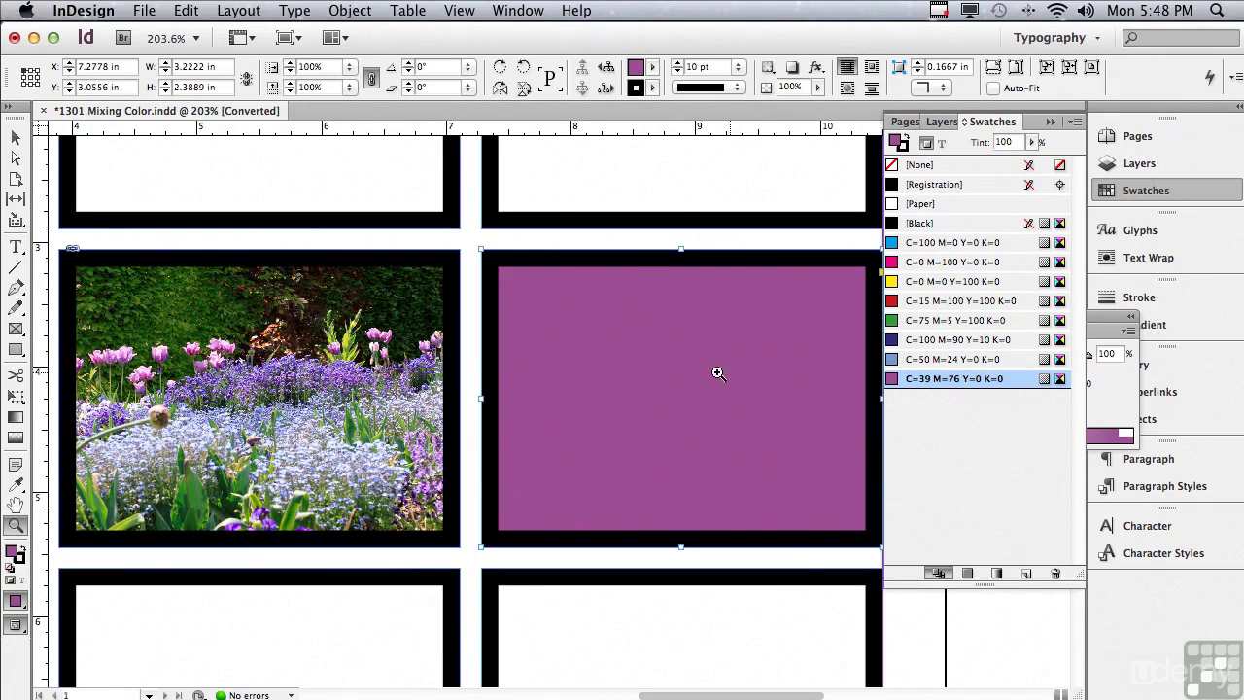
{"action": "left_click", "coordinate": [14, 485]}
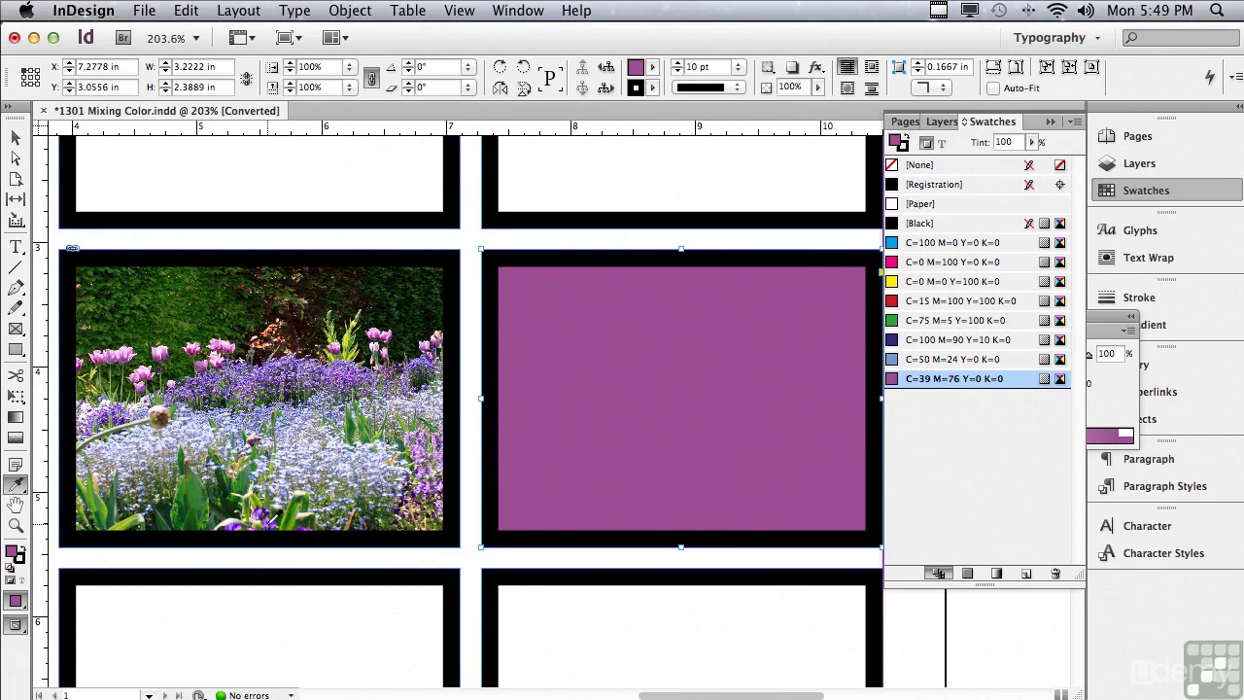
{"action": "left_click", "coordinate": [260, 518]}
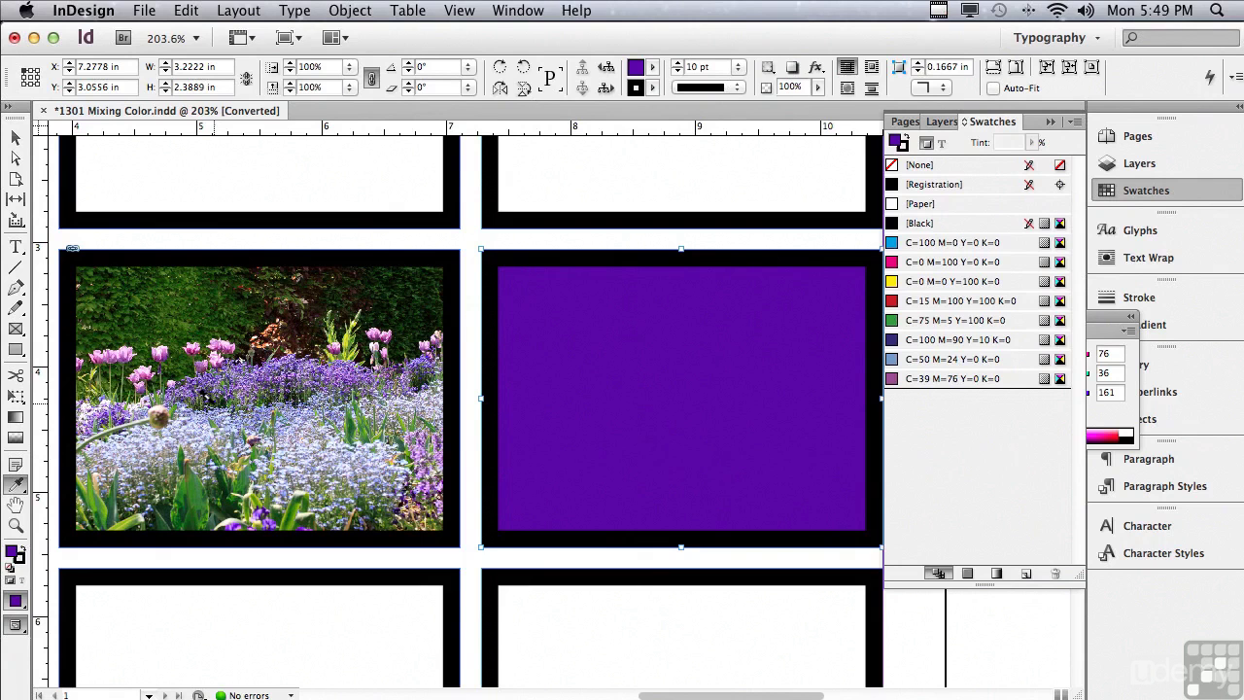
Add the deep purple sampled from the photo to the document's swatches as an RGB color
{"action": "left_click", "coordinate": [1075, 124]}
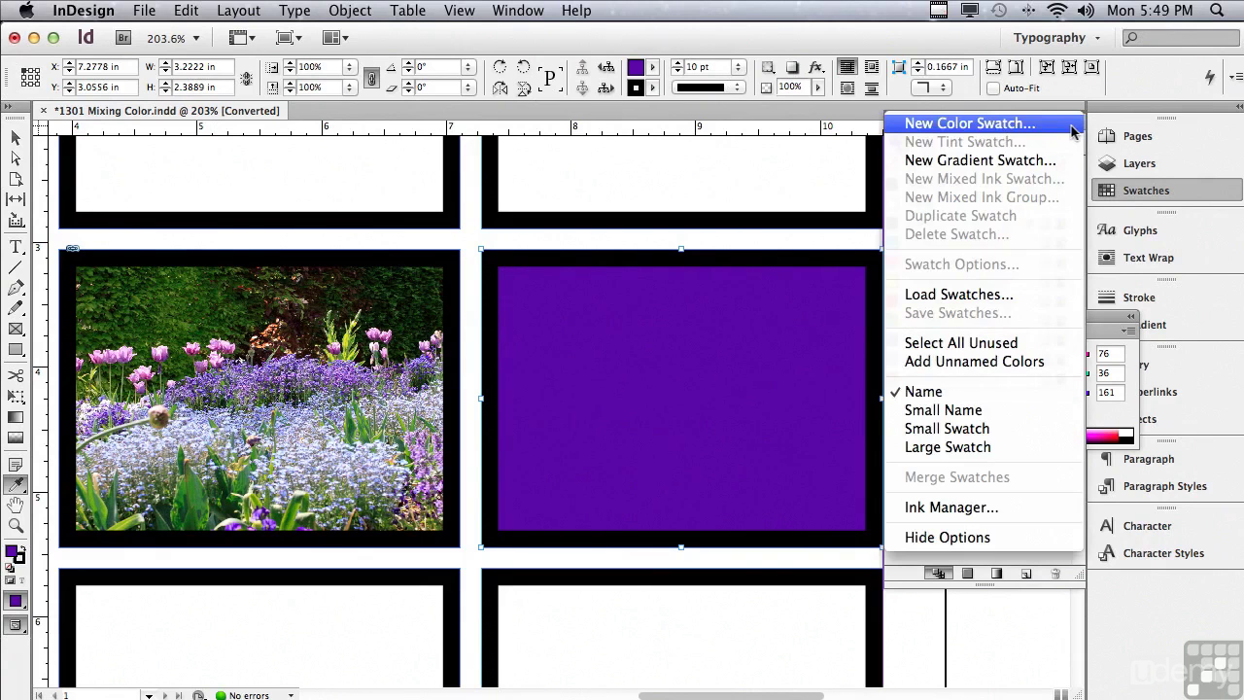
{"action": "left_click", "coordinate": [1122, 331]}
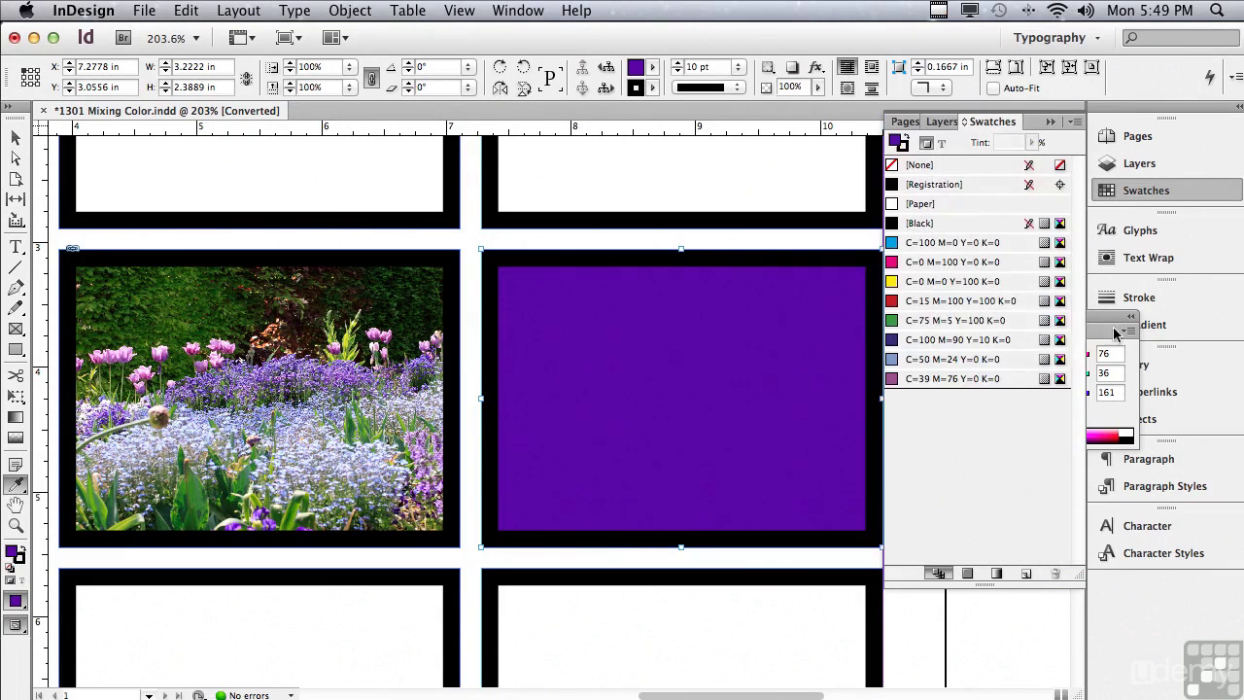
{"action": "left_click", "coordinate": [1126, 332]}
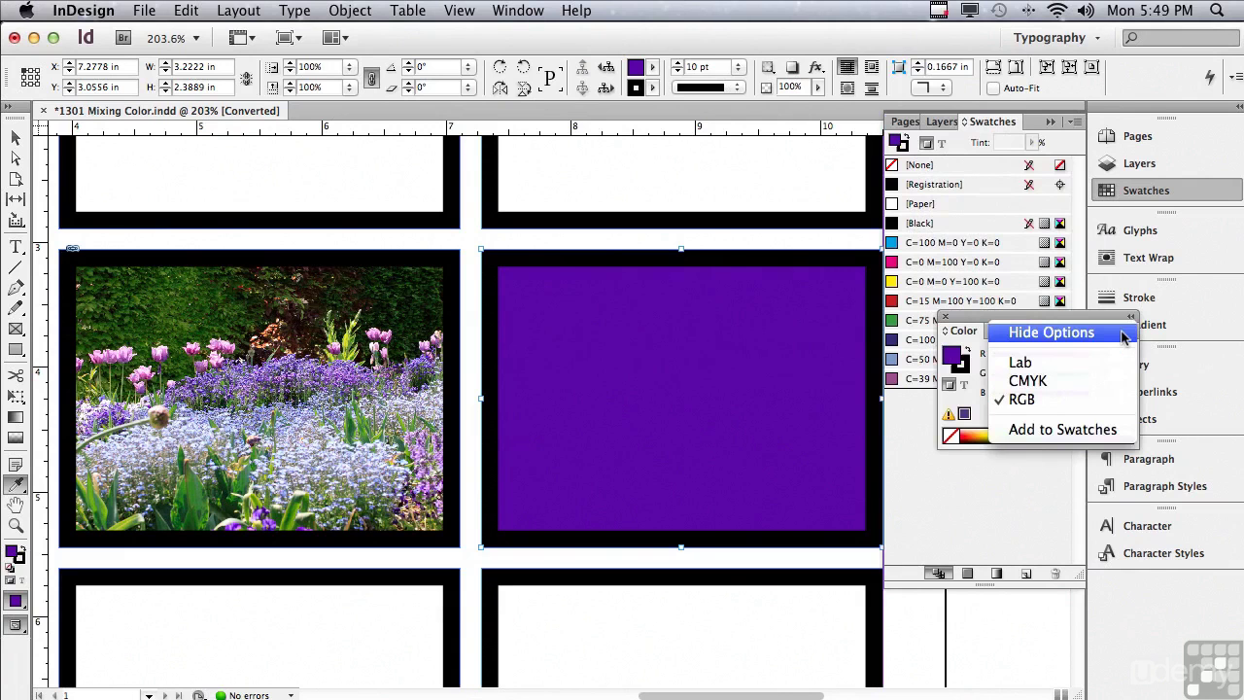
{"action": "left_click", "coordinate": [1123, 429]}
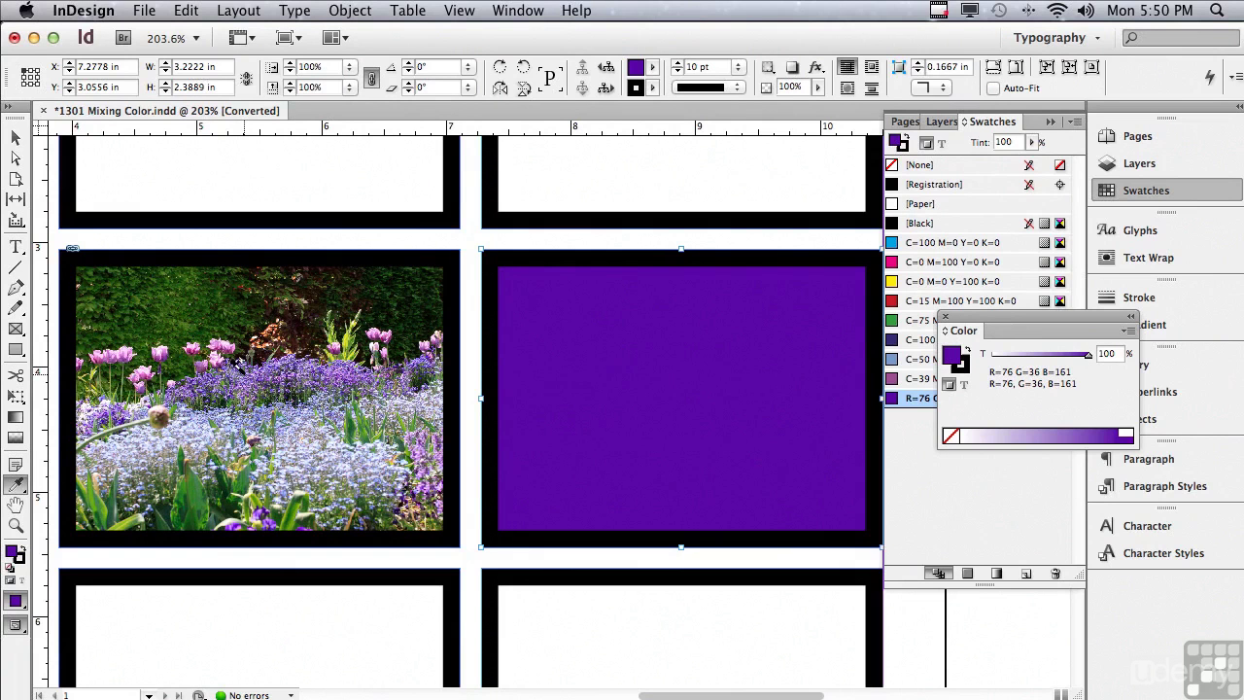
Convert the selected frame's sampled purple fill from RGB to CMYK
{"action": "left_click", "coordinate": [1127, 333]}
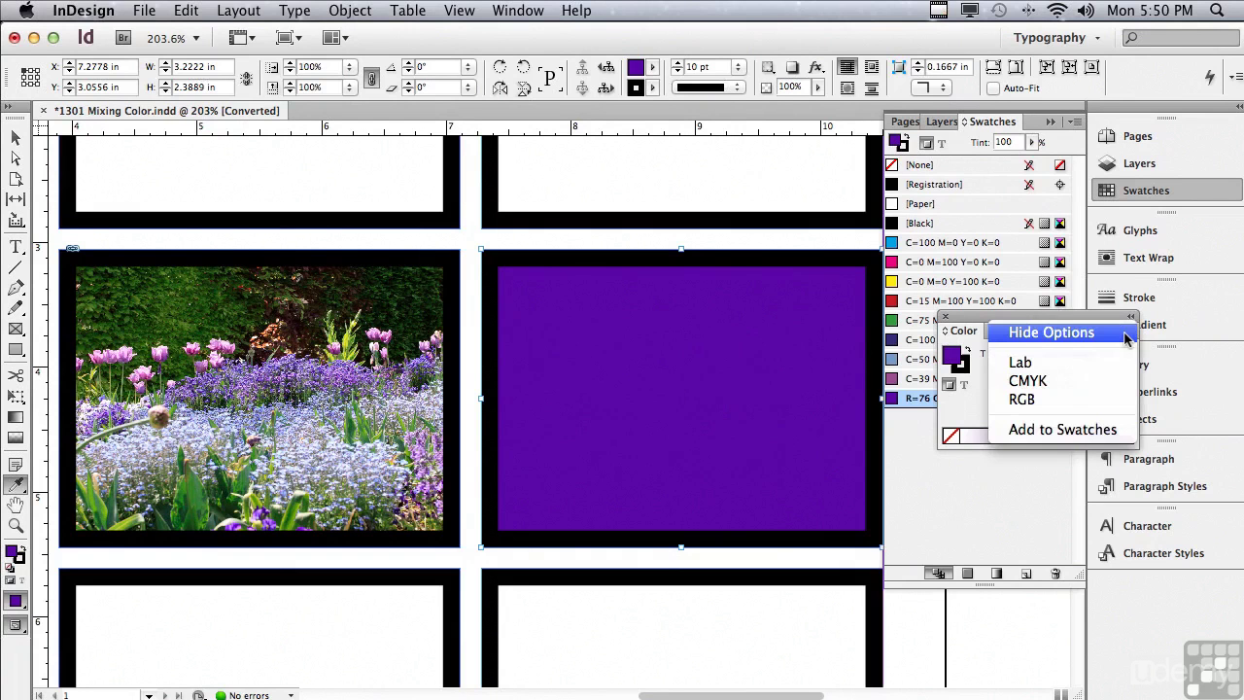
{"action": "left_click", "coordinate": [1117, 380]}
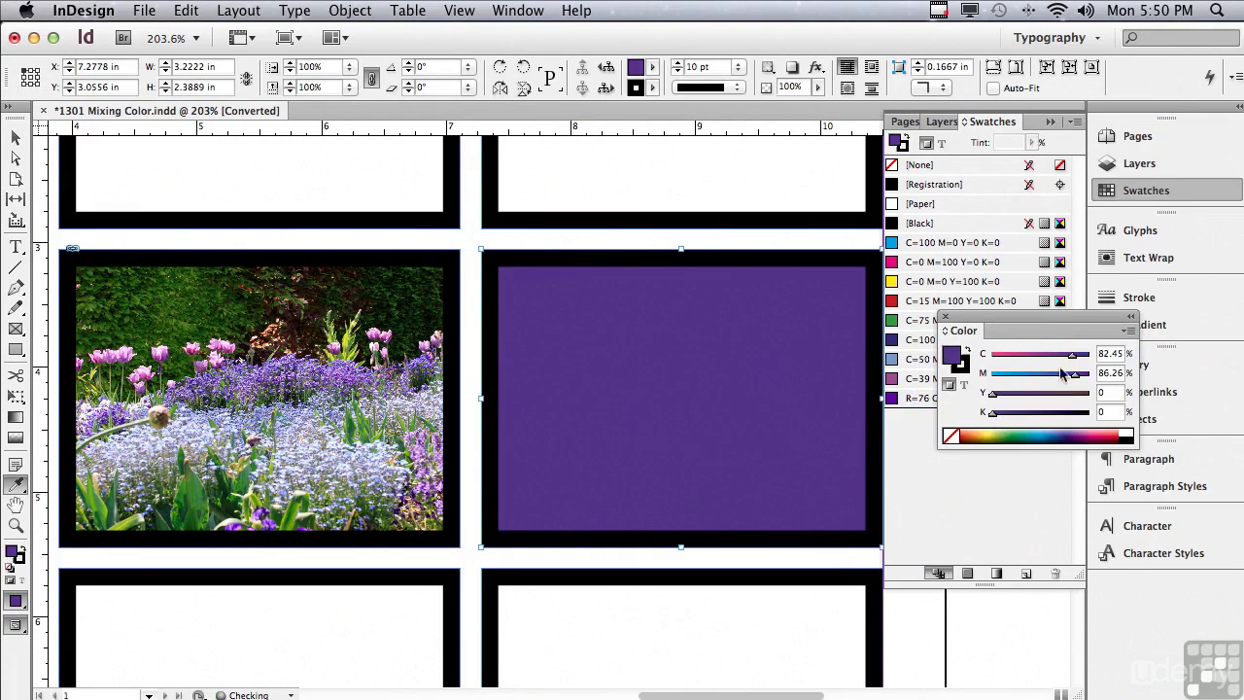